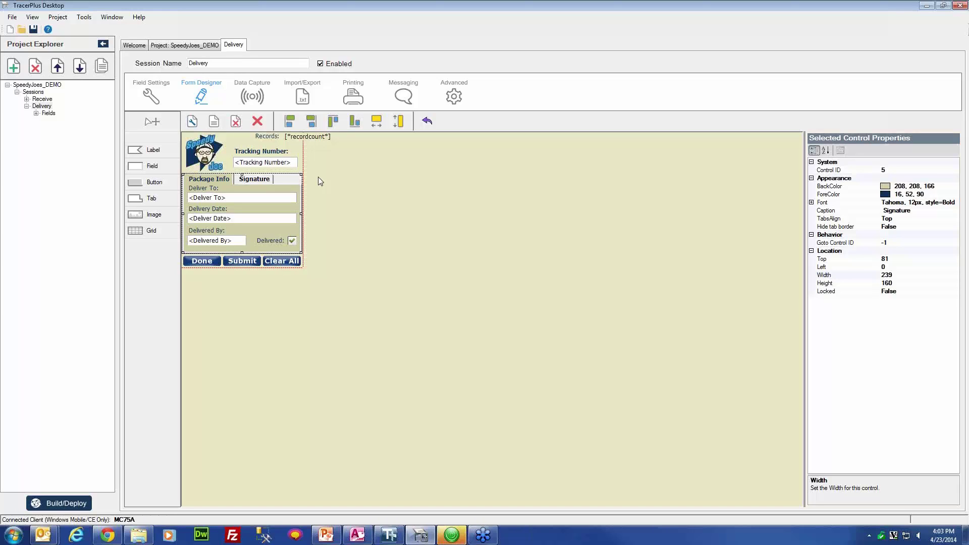
- Display the Signature tab page of the Delivery form, showing its Name and Comments fields
click(265, 182)
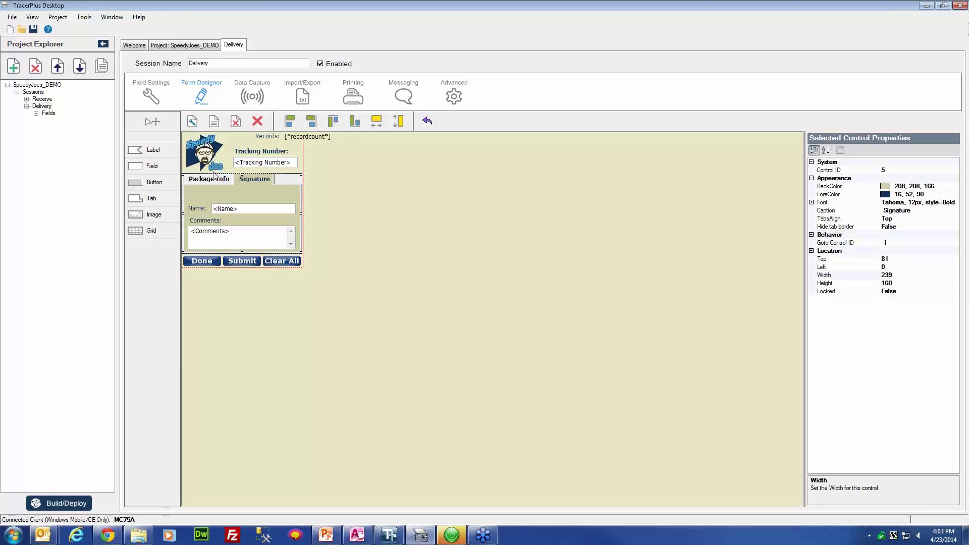
- Add a new Field 9 to the Delivery session and rename it 'Signature'
click(151, 94)
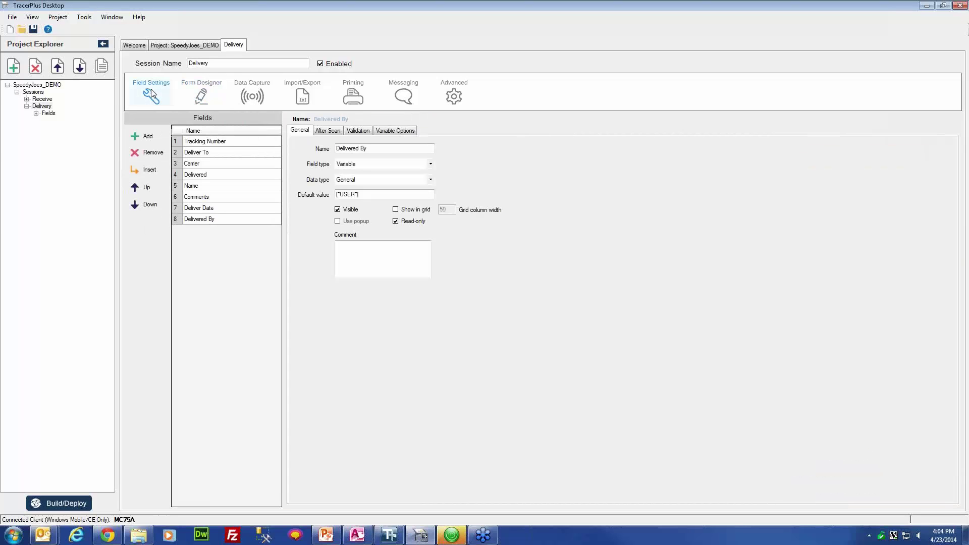
click(145, 136)
click(211, 230)
click(210, 230)
text(Signature)
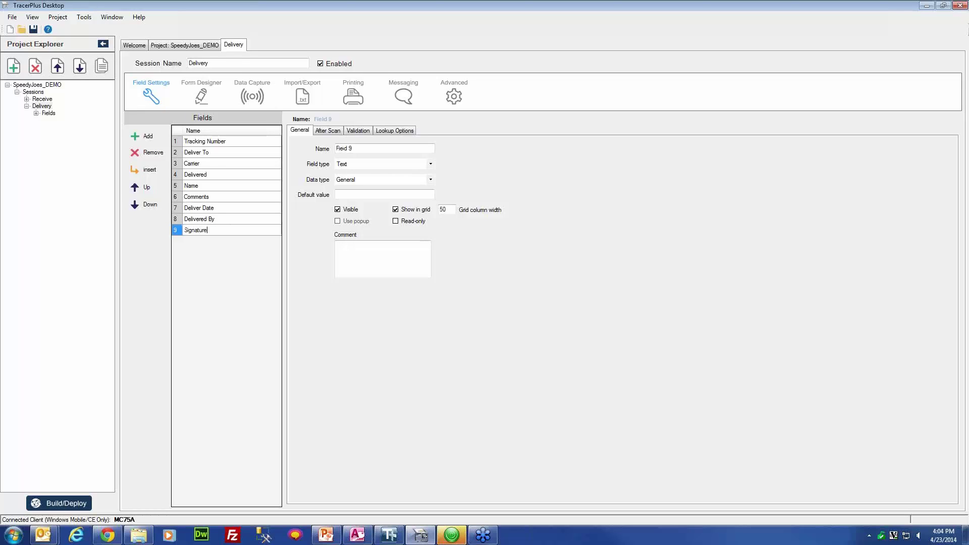
key(Return)
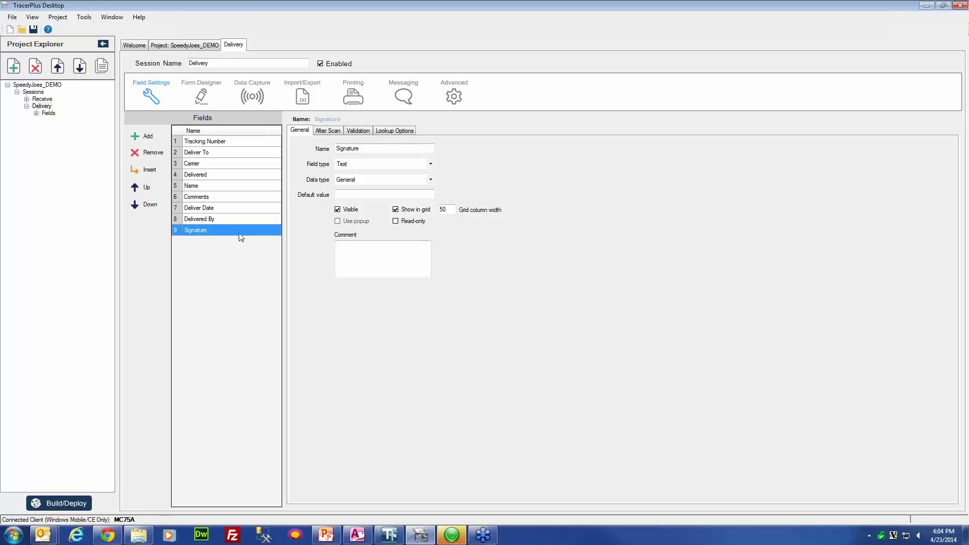
- Set the Signature field's type to Signature and view its After Scan settings
click(432, 165)
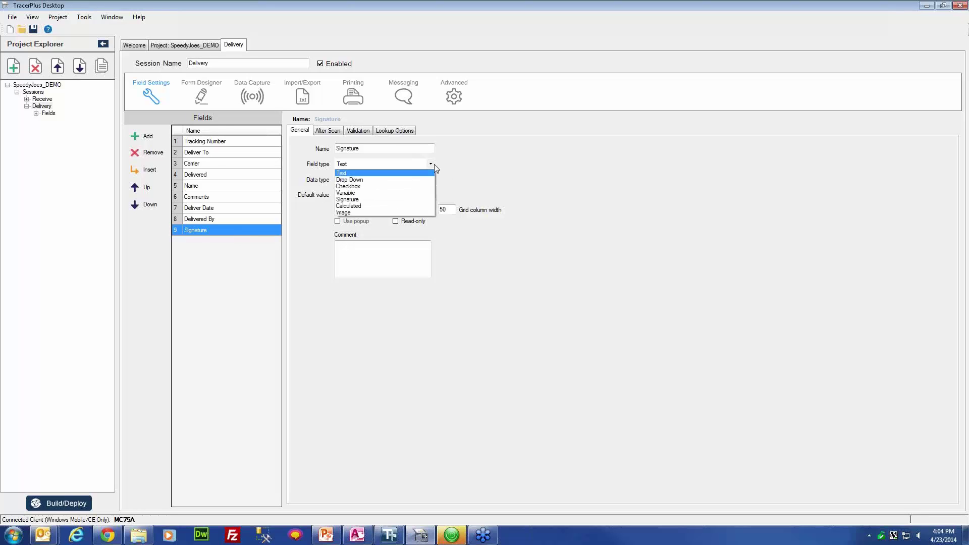
click(394, 201)
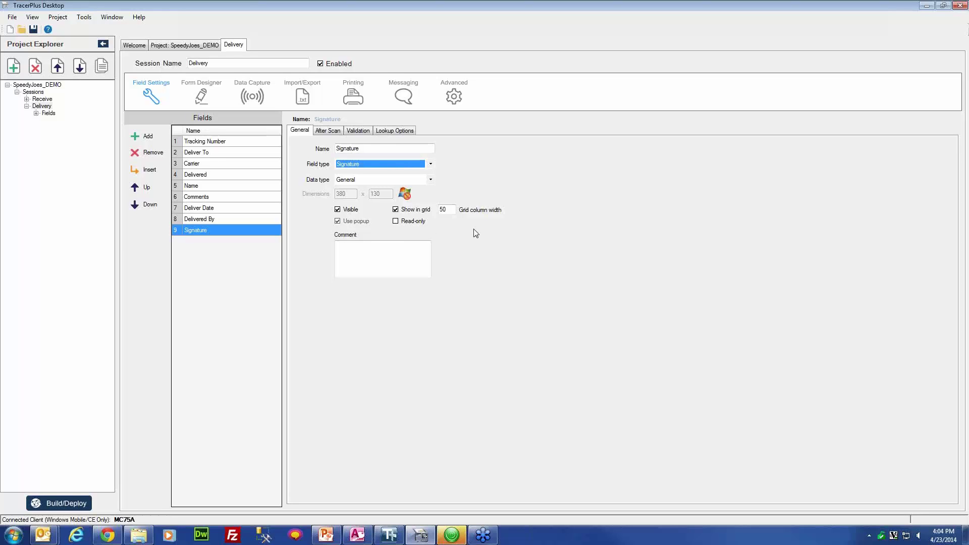
click(337, 132)
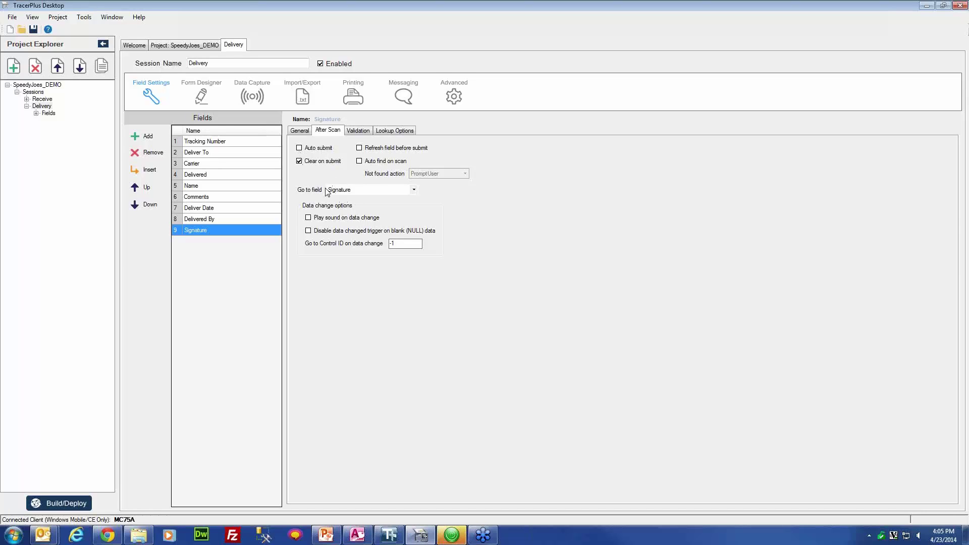
- Set the Signature field's after-scan Go to field to Name
click(202, 82)
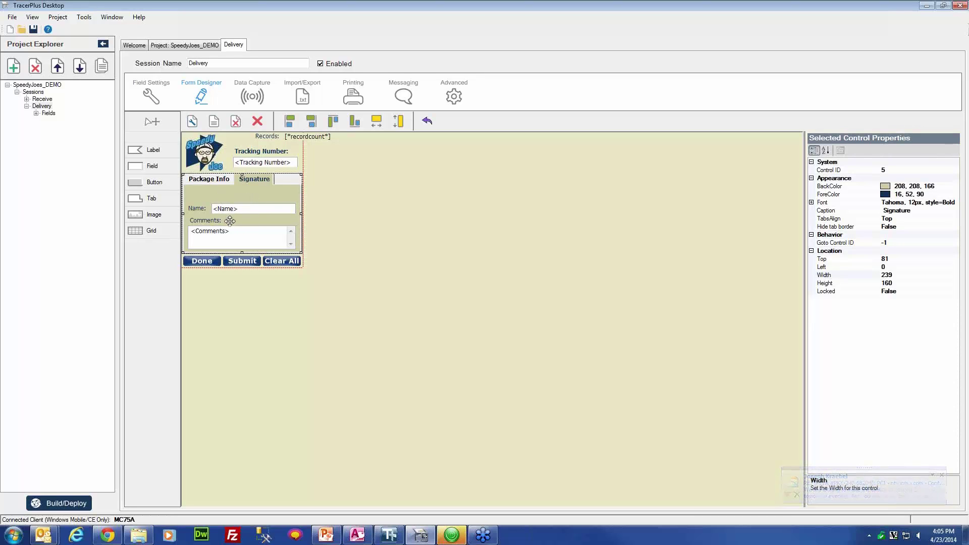
click(165, 101)
click(415, 190)
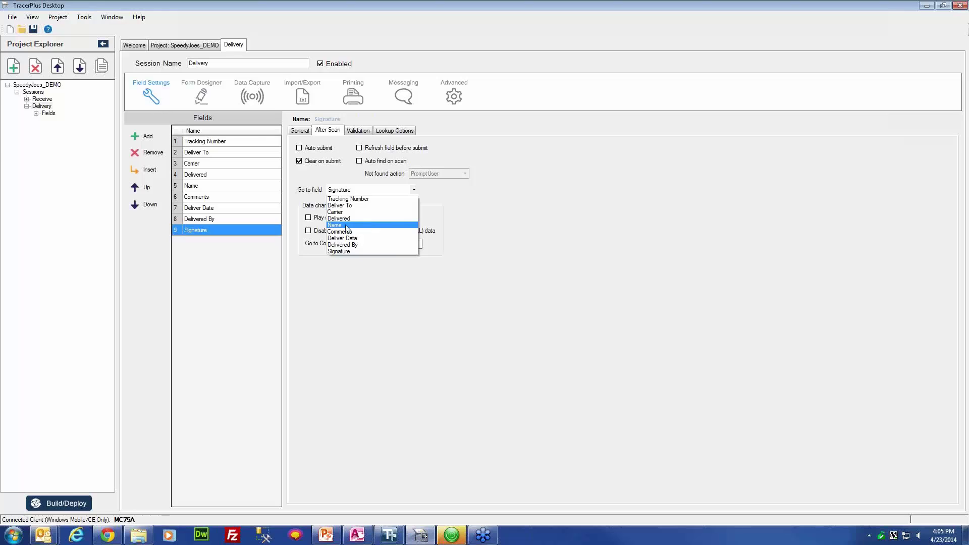
click(346, 226)
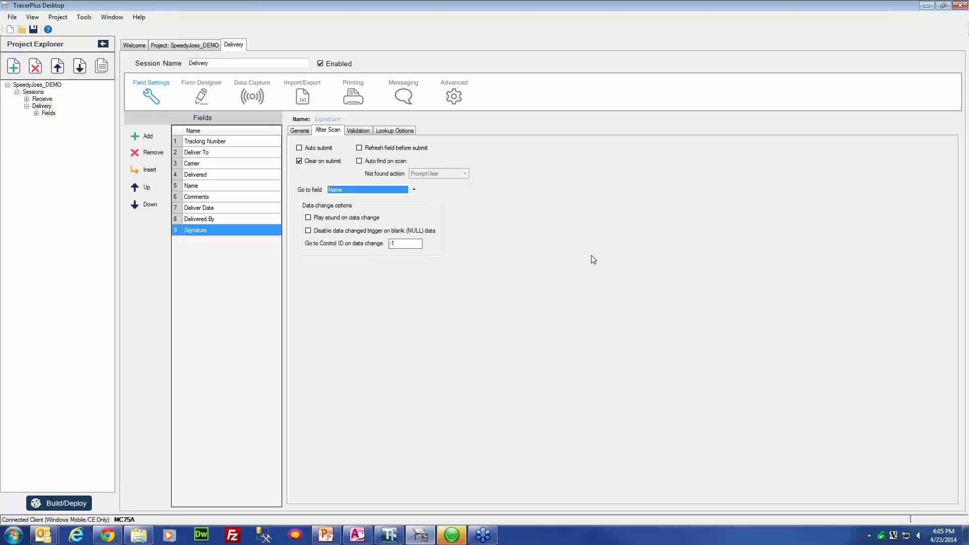
click(299, 131)
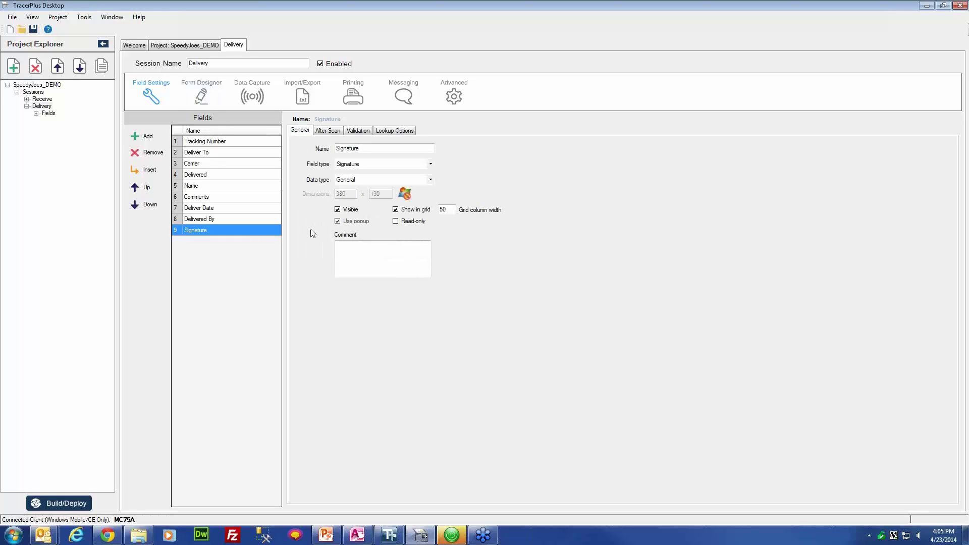
- Drop a Field control just above Name on the Signature tab, nudged slightly left
click(200, 97)
click(147, 170)
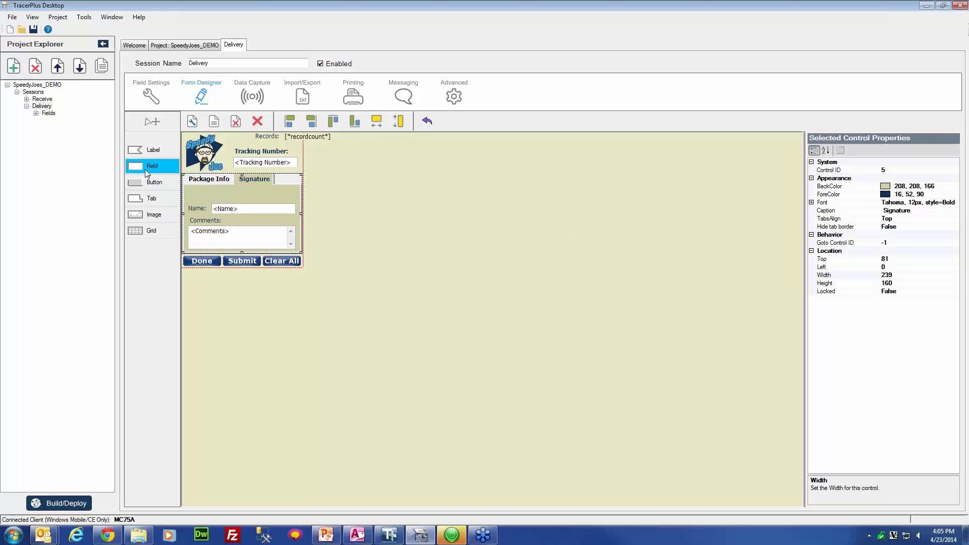
click(226, 190)
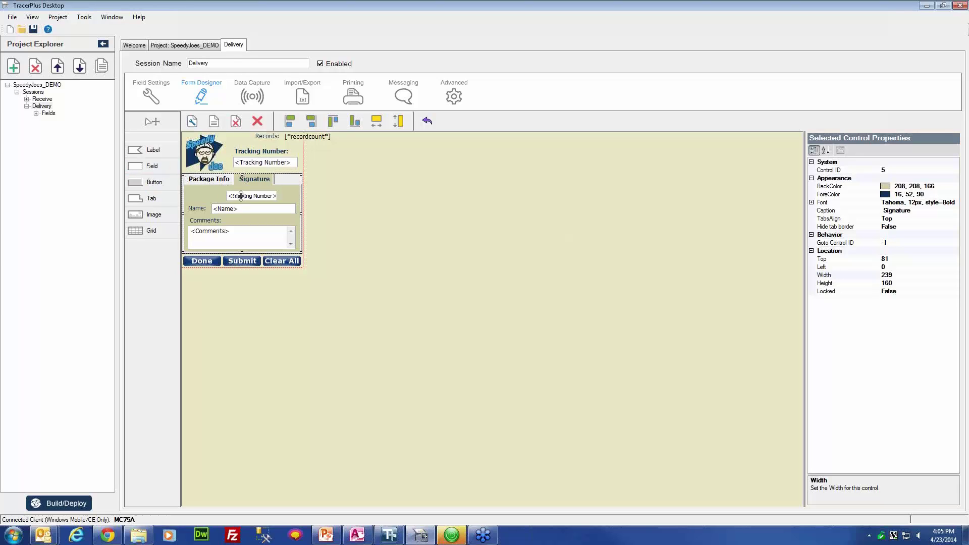
drag(241, 196, 226, 196)
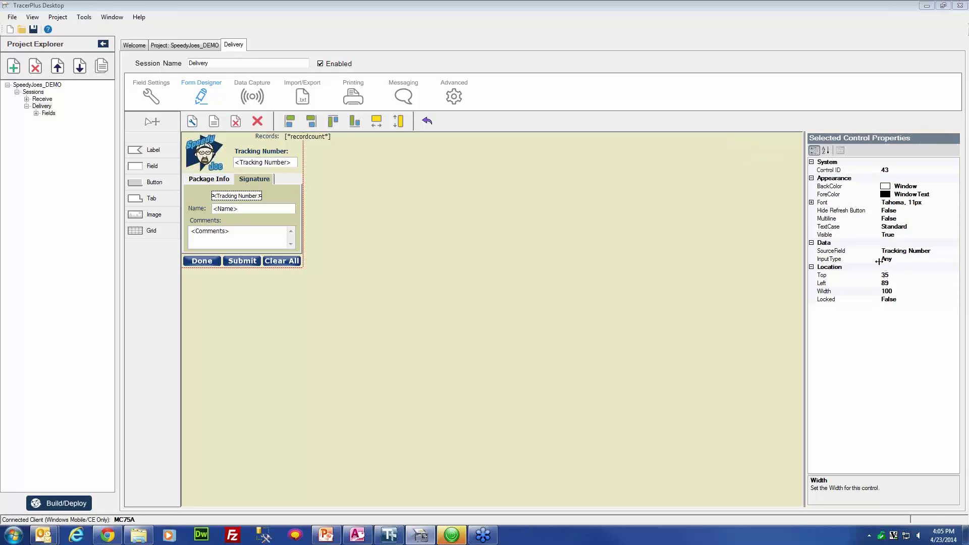
- Bind the new form field's SourceField to Signature
click(949, 252)
click(954, 251)
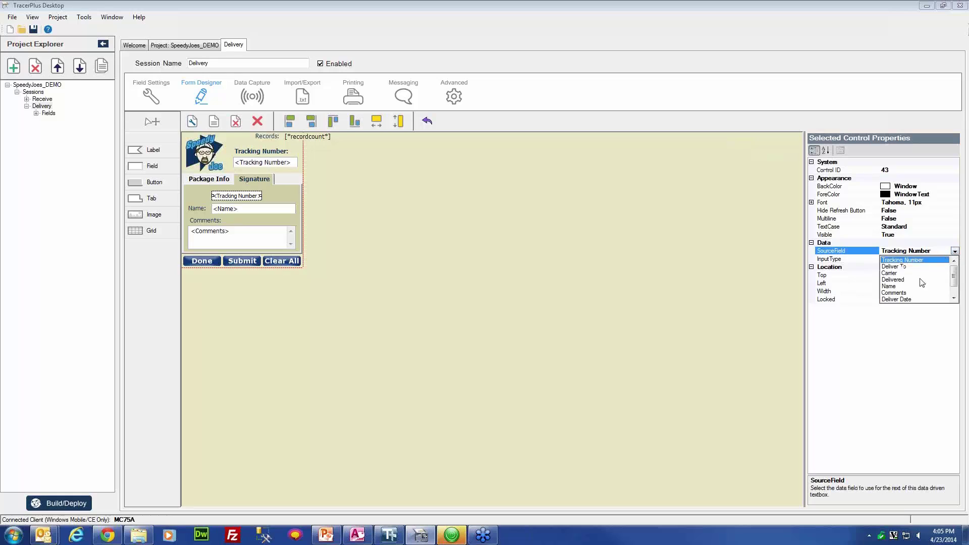
scroll(952, 277, down, 1)
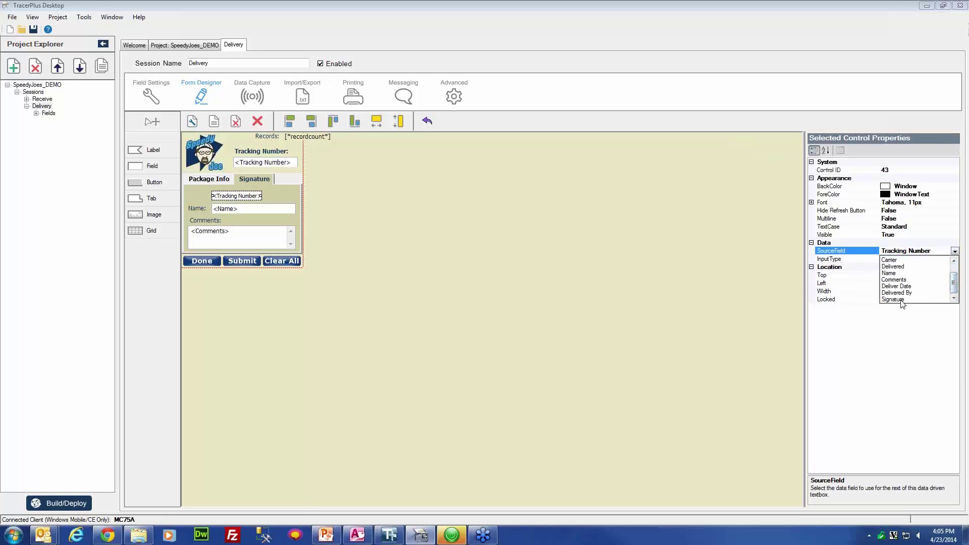
click(904, 299)
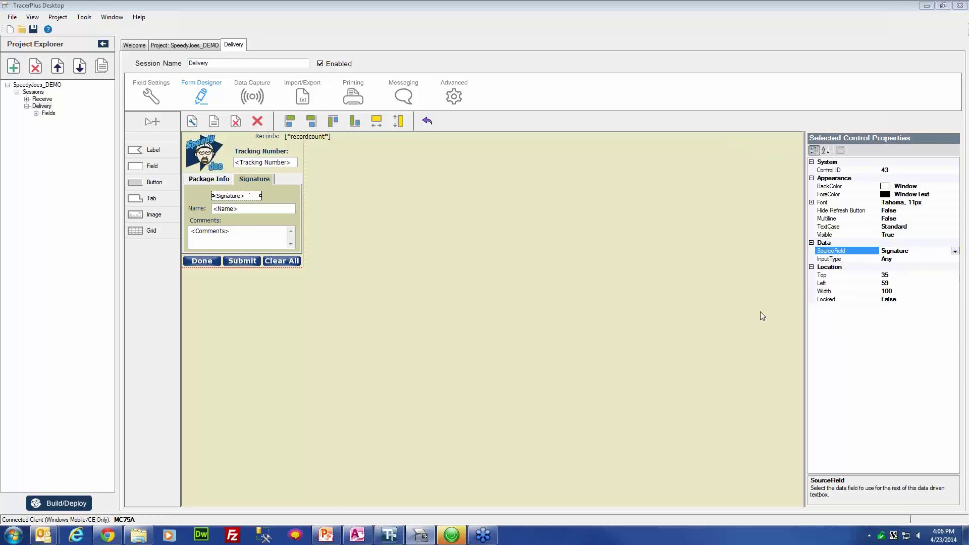
- Make the Signature field the same width as the Name field (167)
click(247, 209)
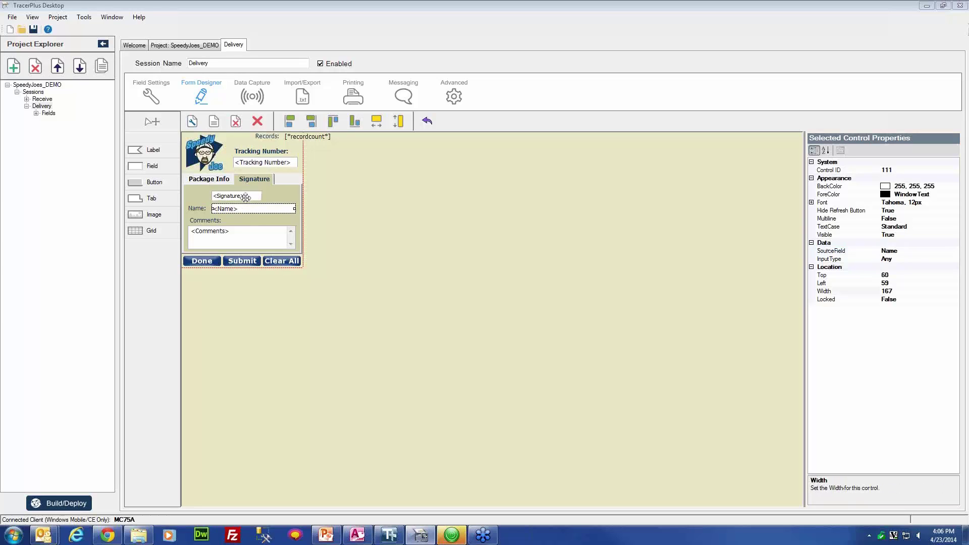
ctrl+click(246, 198)
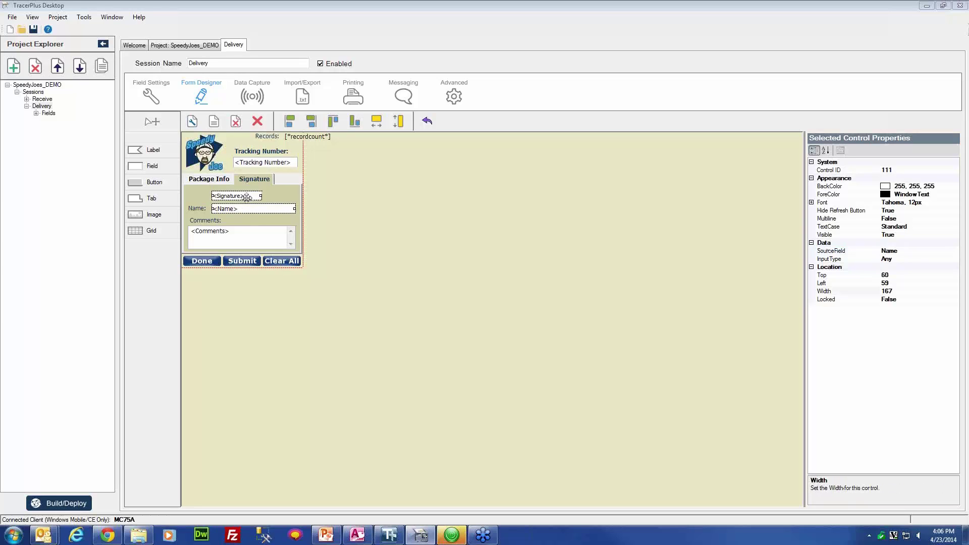
click(378, 123)
click(384, 209)
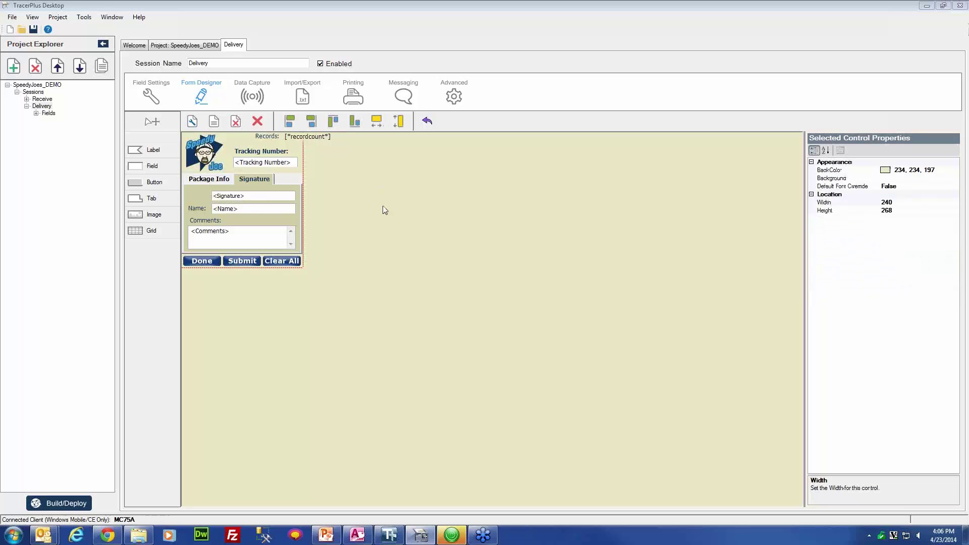
click(247, 196)
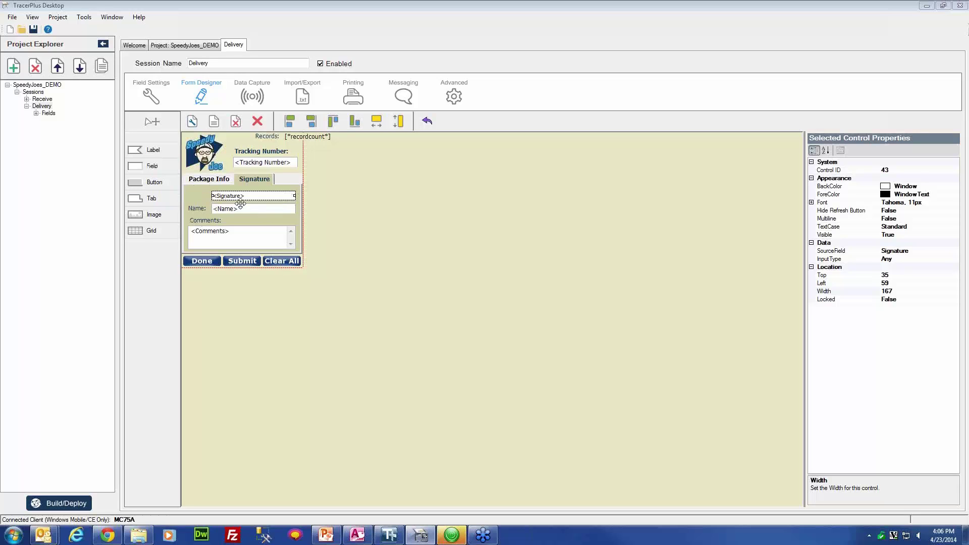
click(200, 196)
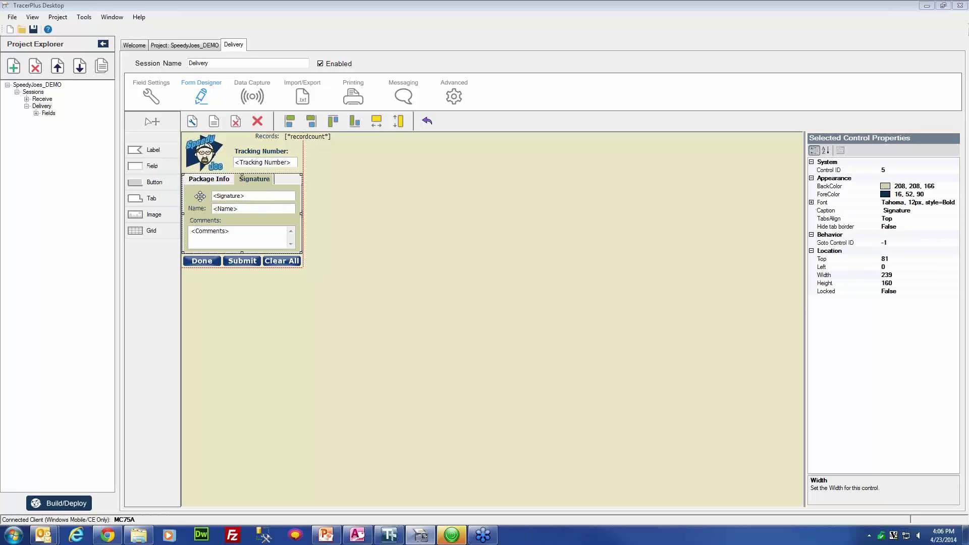
click(448, 188)
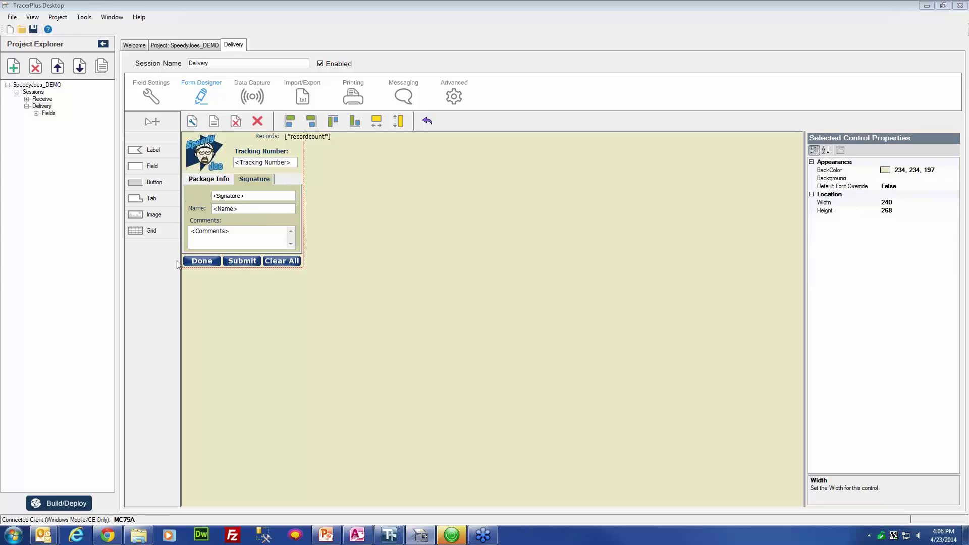
- Build and deploy the project to the Windows Mobile device, closing the dialog when finished
click(76, 504)
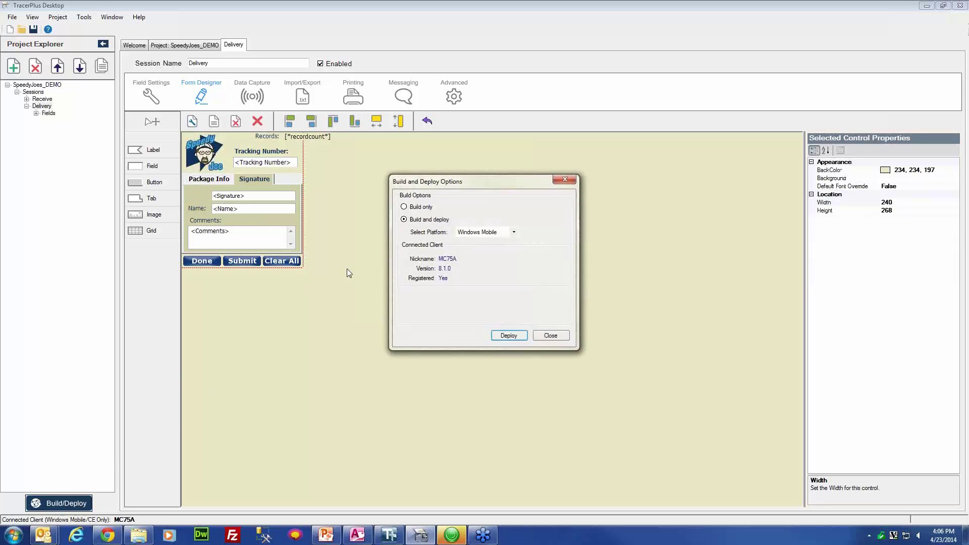
click(514, 336)
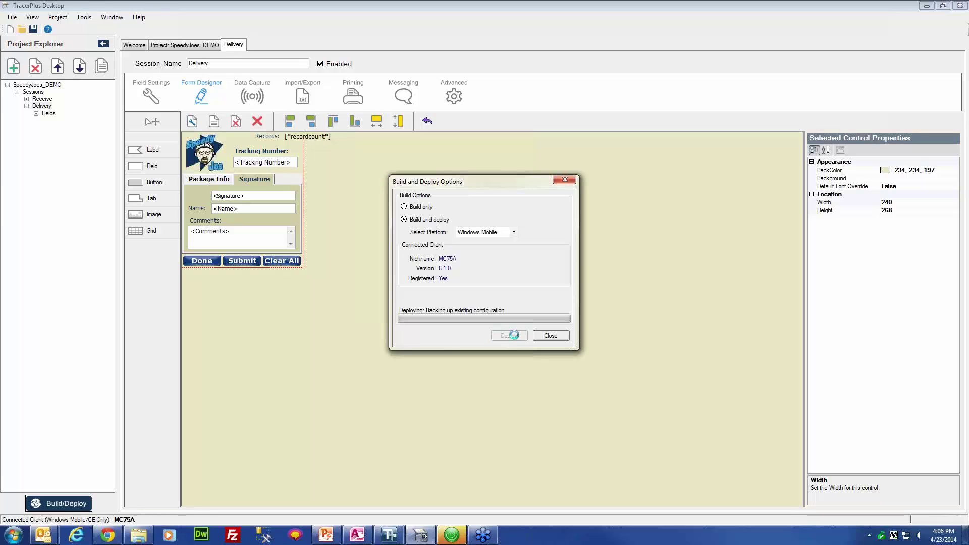
click(551, 335)
click(870, 536)
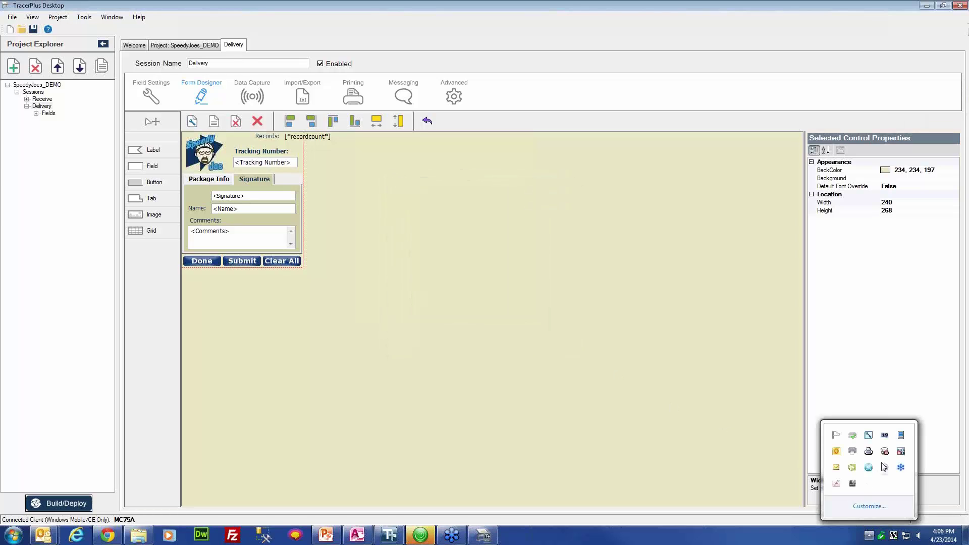
- Open MyMobiler from the system tray and centre the device window
right_click(901, 451)
click(909, 333)
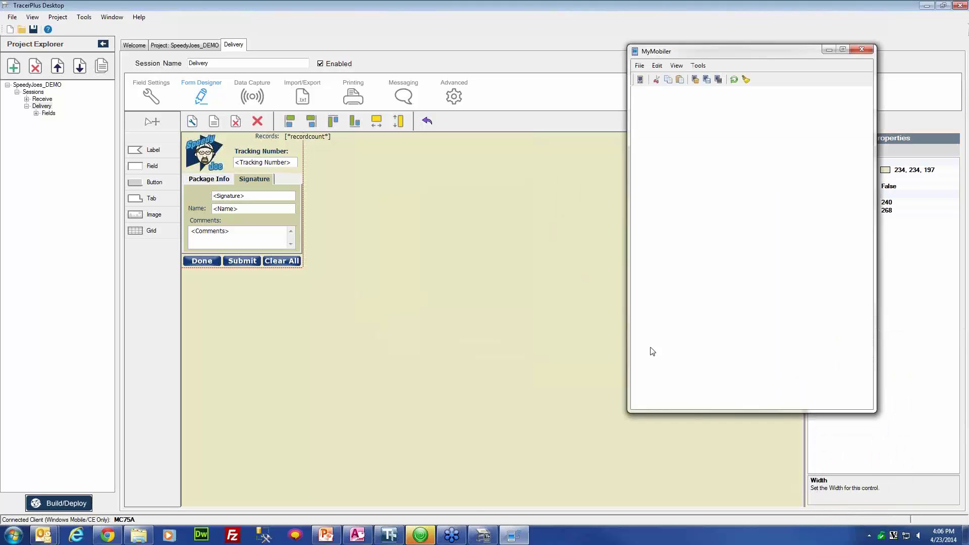
drag(710, 58, 488, 61)
- Open the Delivery form, enter tracking number 123123 and the recipient's name, then show the signature page
click(524, 171)
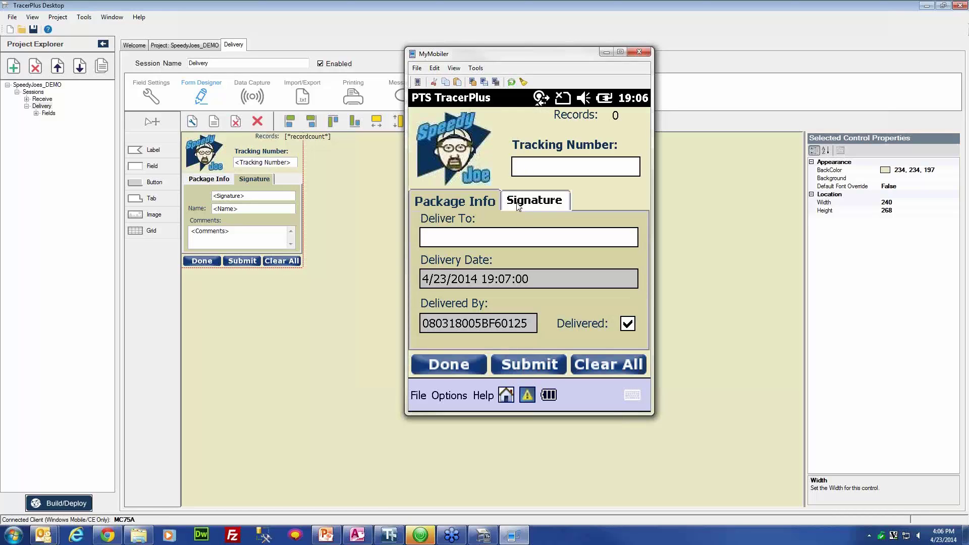
click(519, 206)
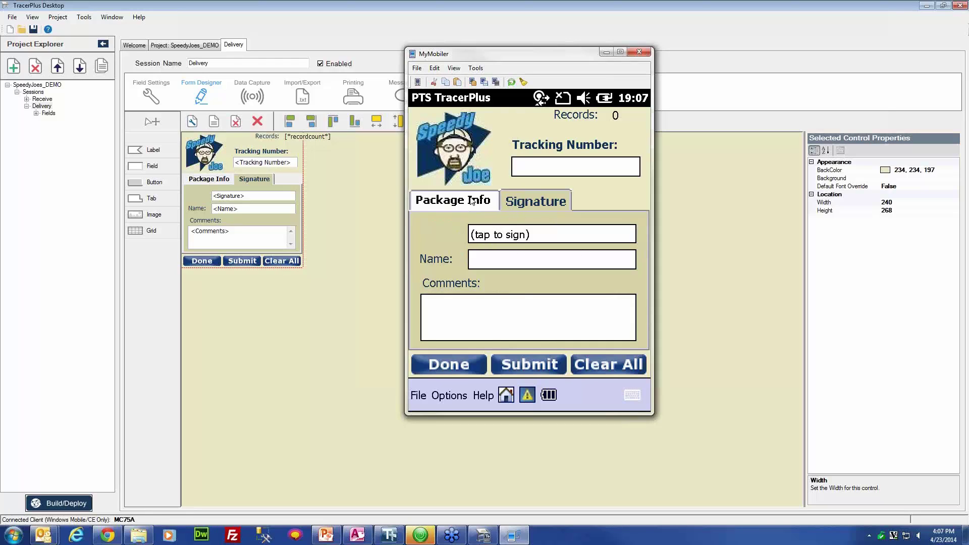
click(538, 167)
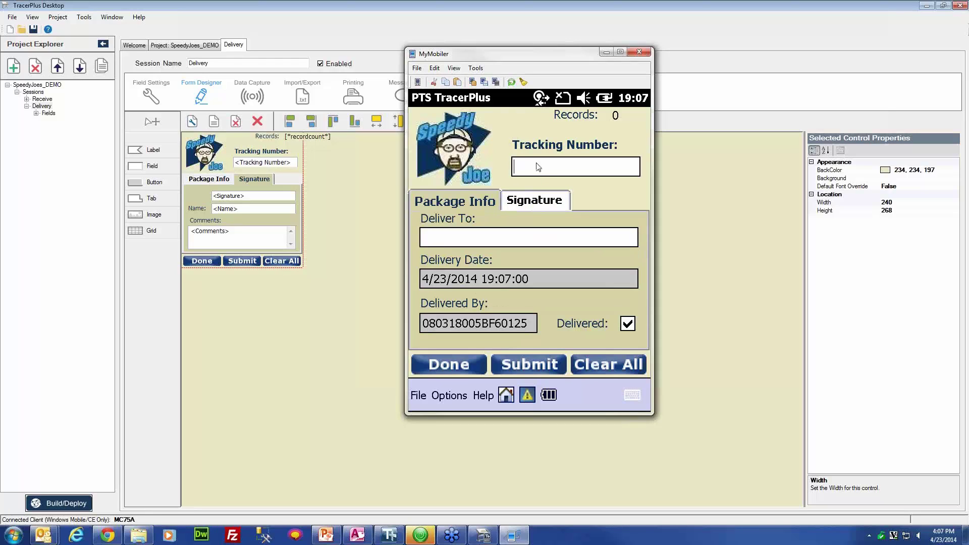
text(123123)
text(Joe)
text( Smith)
click(538, 200)
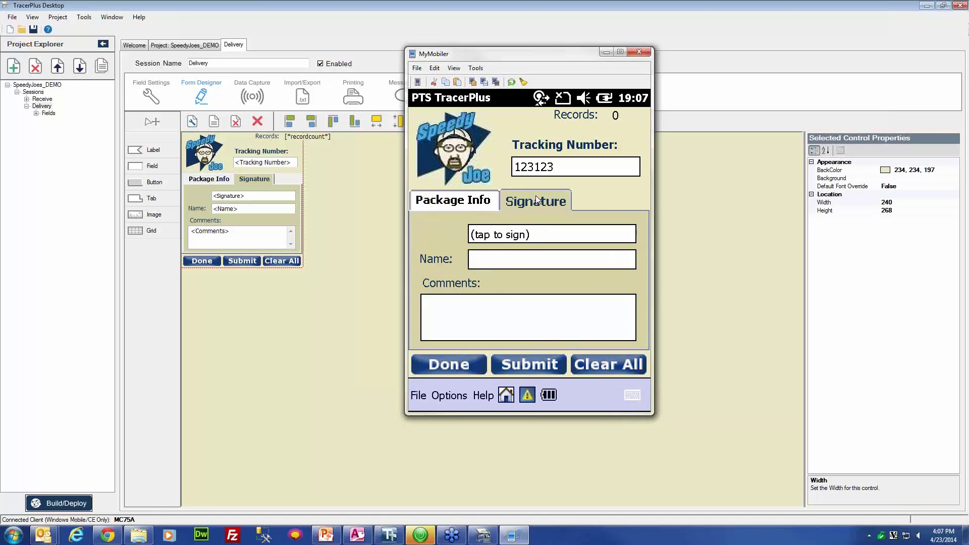
- Capture a signature, enter the recipient's name in Name, and submit the delivery record
click(540, 238)
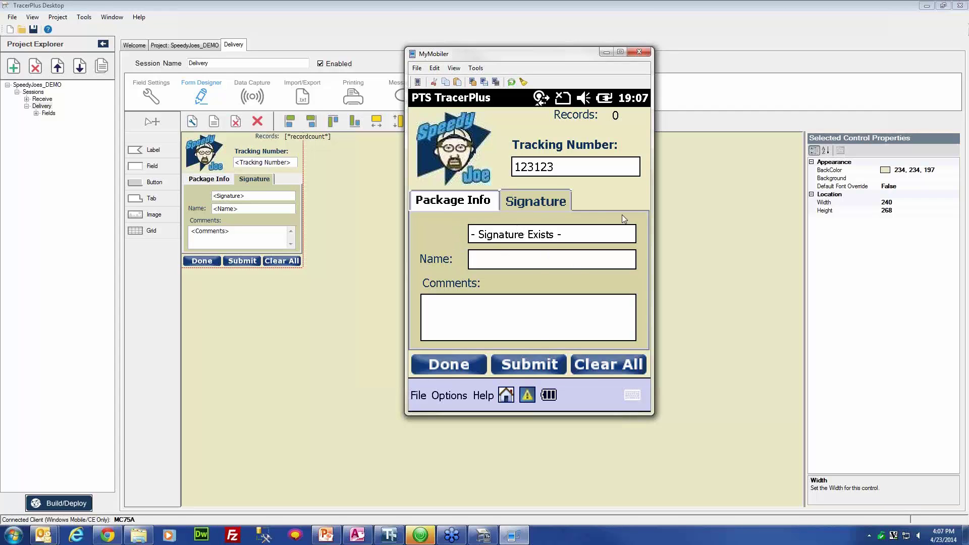
click(503, 264)
text(Joe Smith)
click(545, 367)
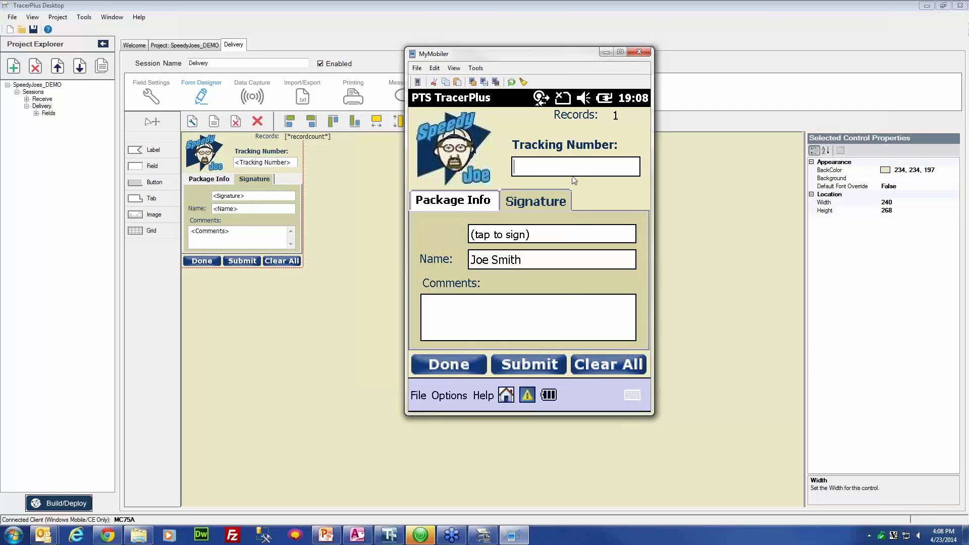
- Open the saved Delivery records from the home screen's View Data tab
click(506, 395)
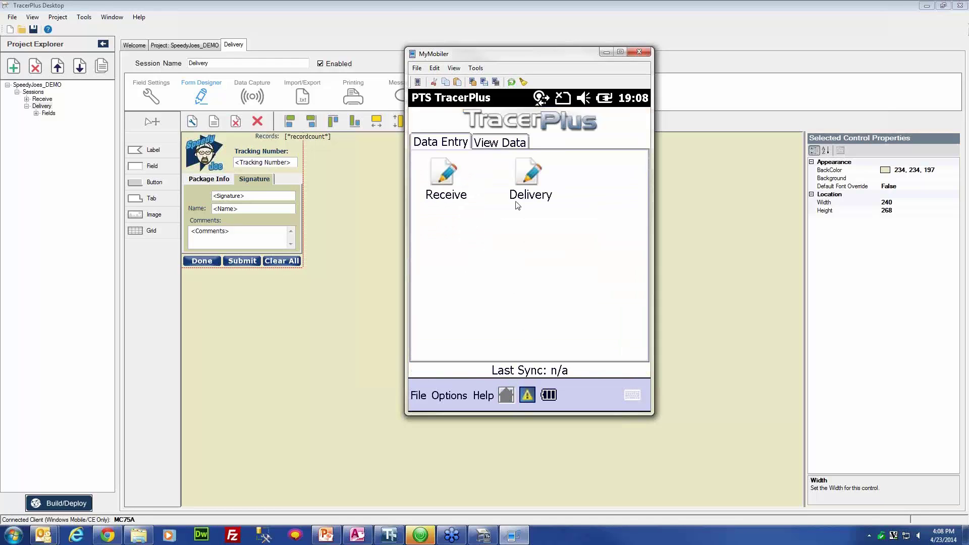
click(491, 140)
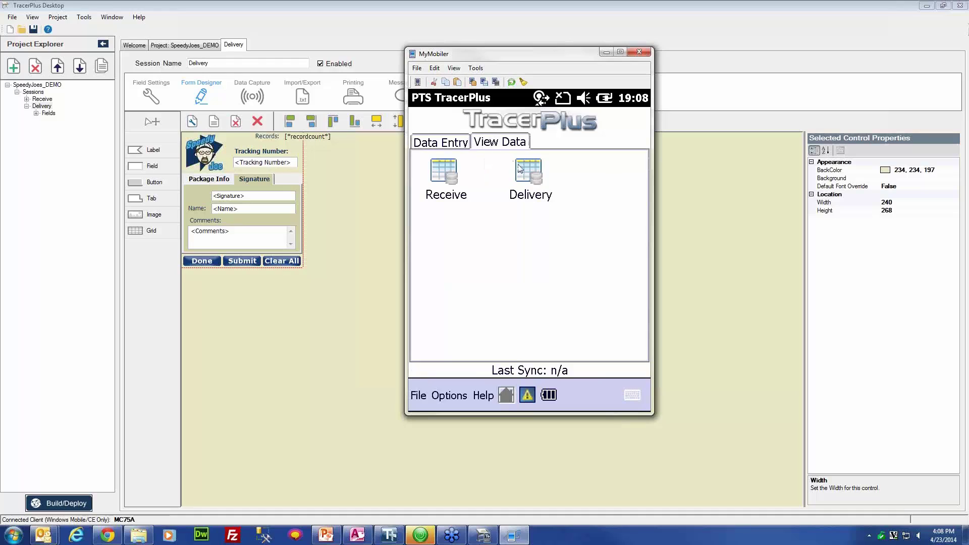
click(520, 168)
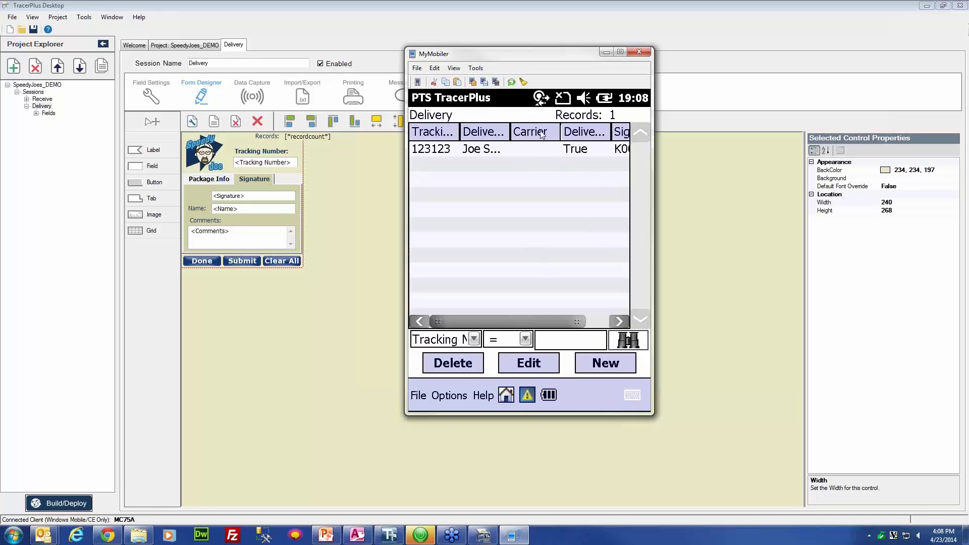
- Resize the grid columns to reveal the Signature column's value
mouse_move(561, 134)
mouse_down()
mouse_move(510, 134)
mouse_move(540, 135)
mouse_up()
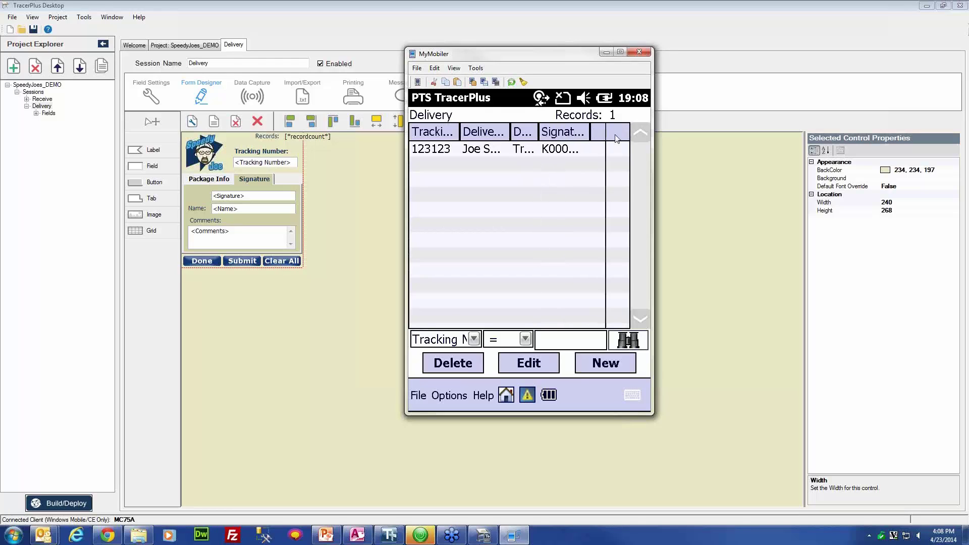
drag(583, 325, 622, 326)
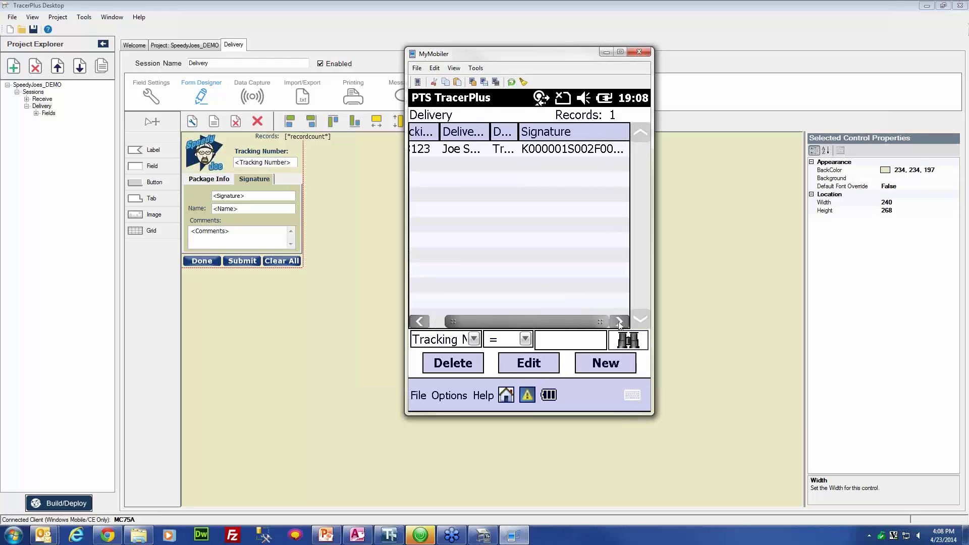
drag(521, 132, 499, 132)
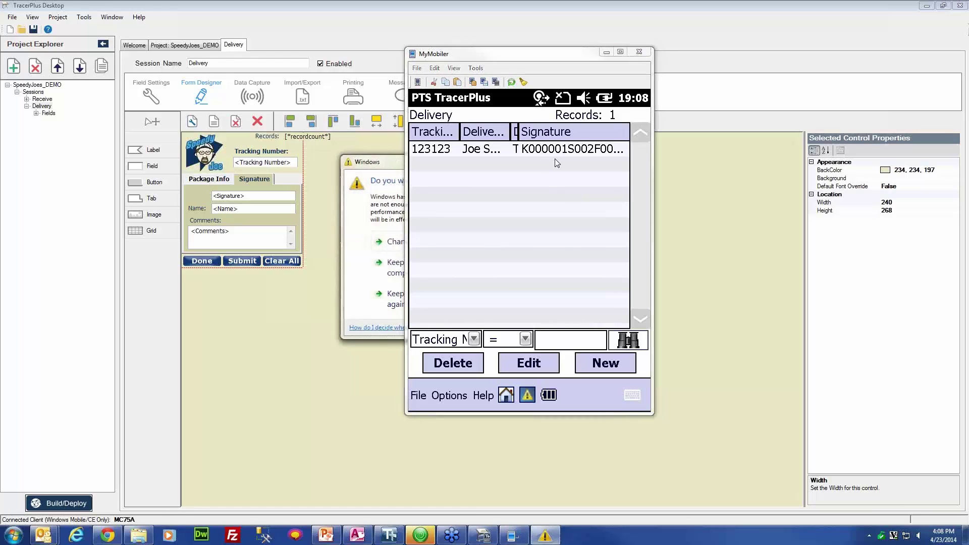
drag(533, 54, 740, 57)
- Set the device window aside and show the Speedy Joe Demo profile's Delivery Demo field mappings
click(605, 160)
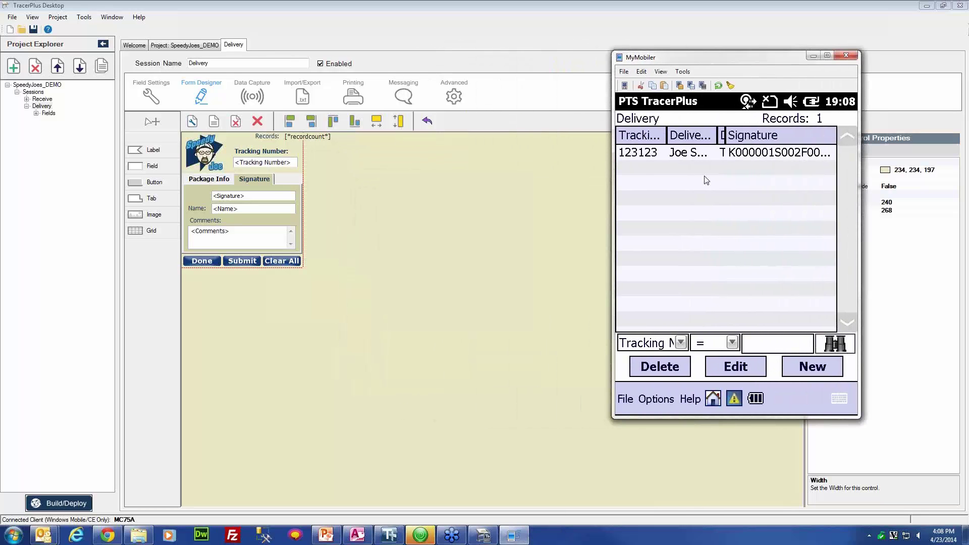
click(813, 57)
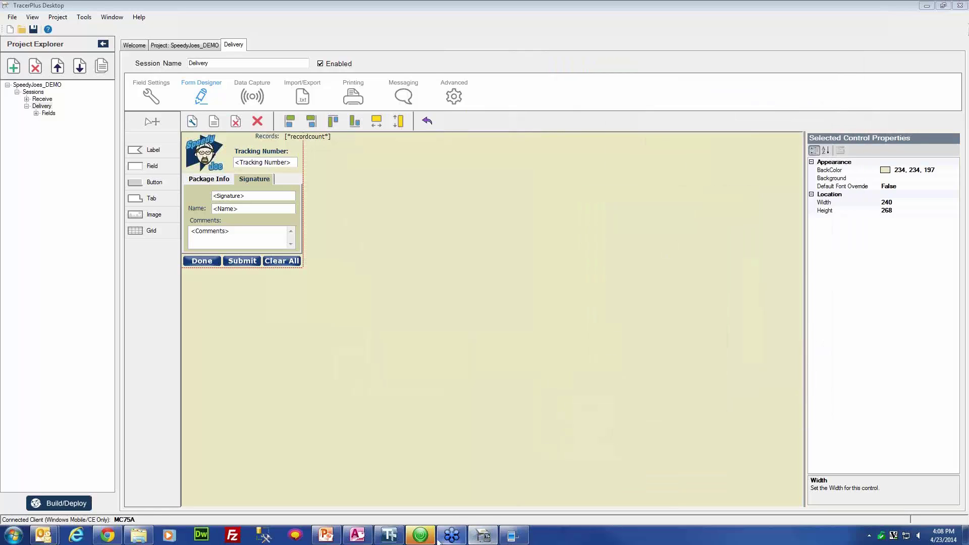
click(390, 537)
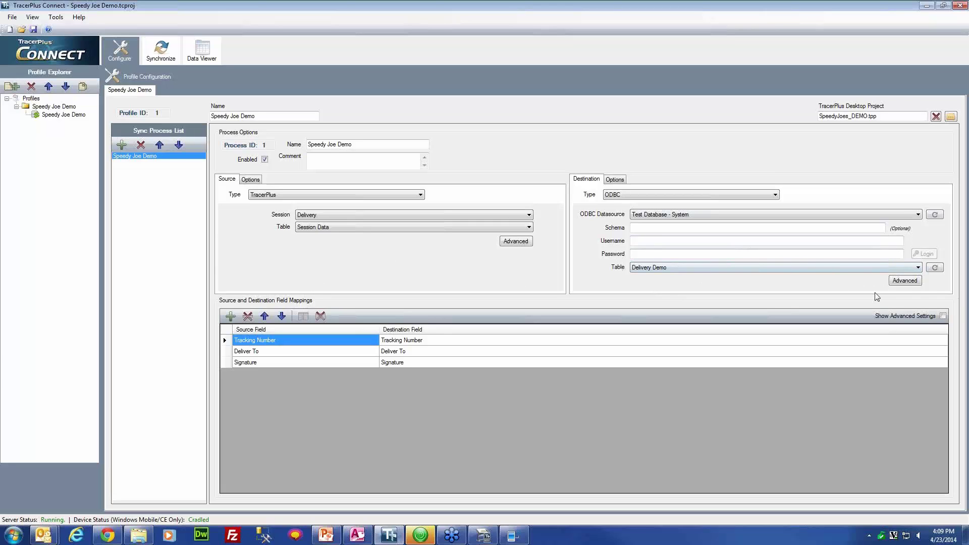
click(916, 284)
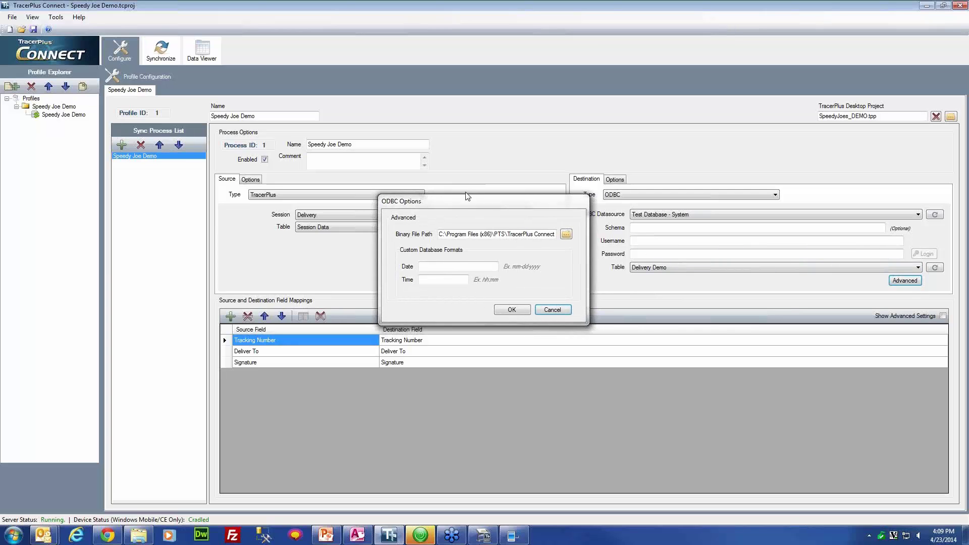
drag(468, 197, 403, 140)
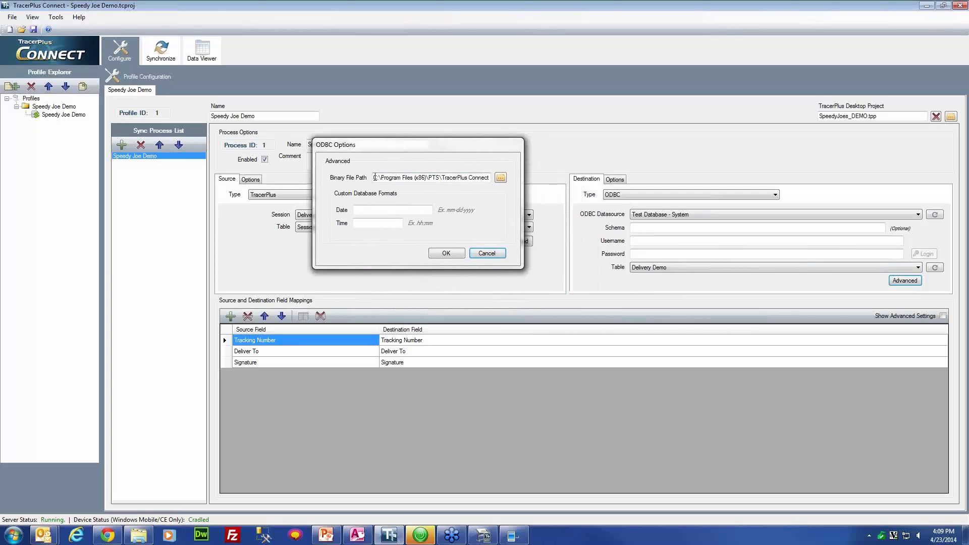
drag(375, 178, 461, 181)
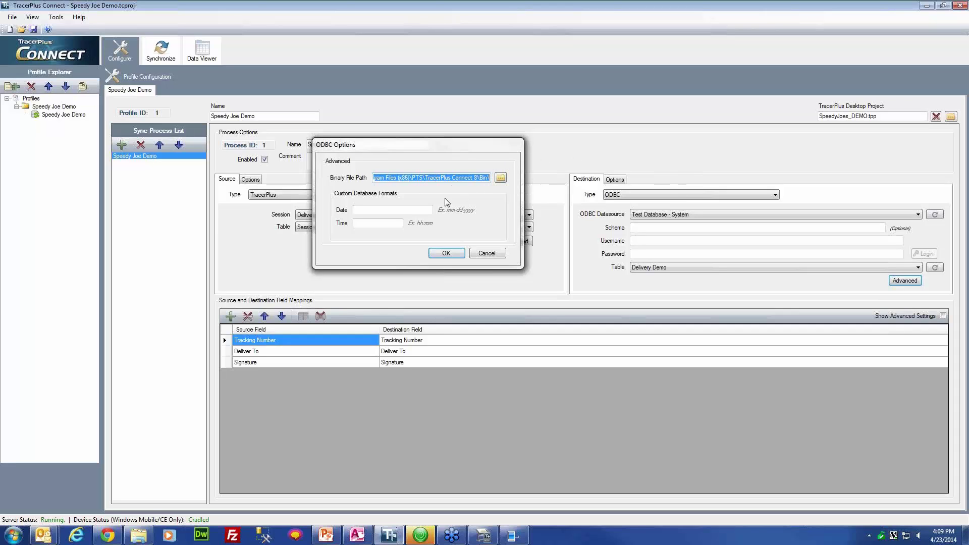
click(444, 178)
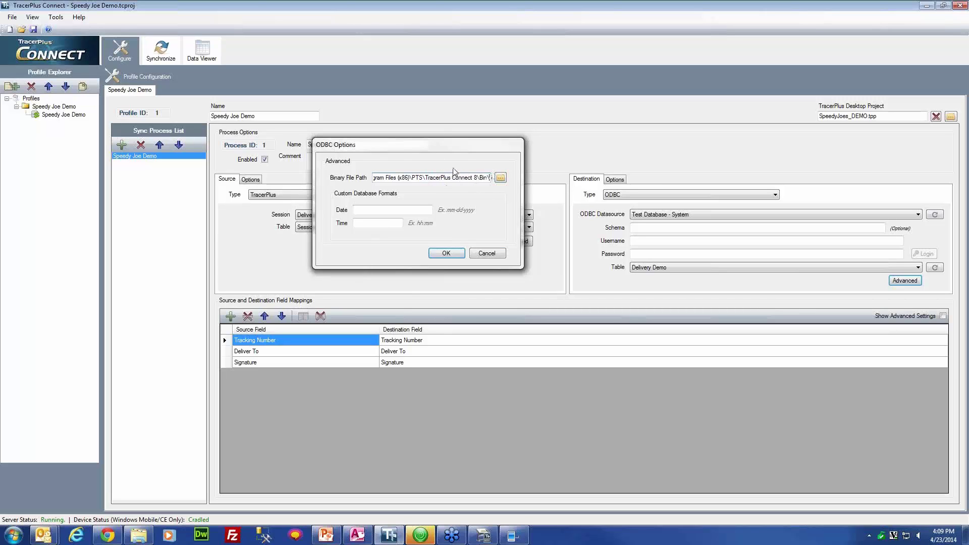
click(444, 254)
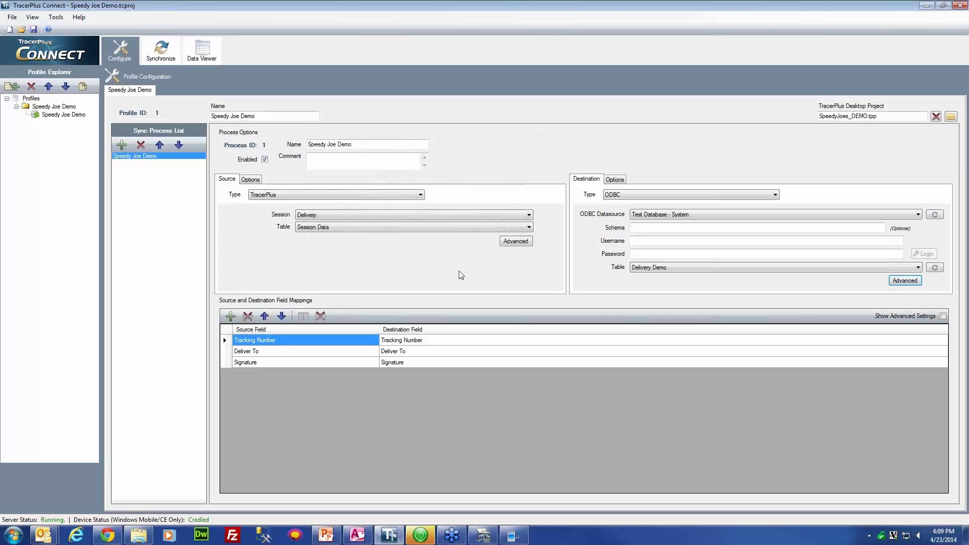
- Sync the Speedy Joe Demo profile from the Synchronize view
click(169, 51)
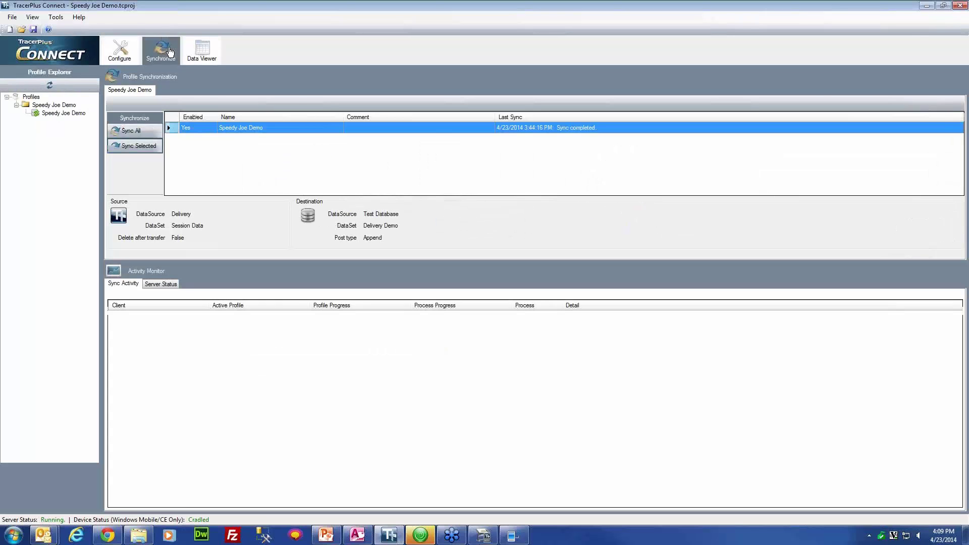
click(138, 145)
- Close and reopen the Delivery Demo table to show record 123123 with its .bmp signature file
click(357, 535)
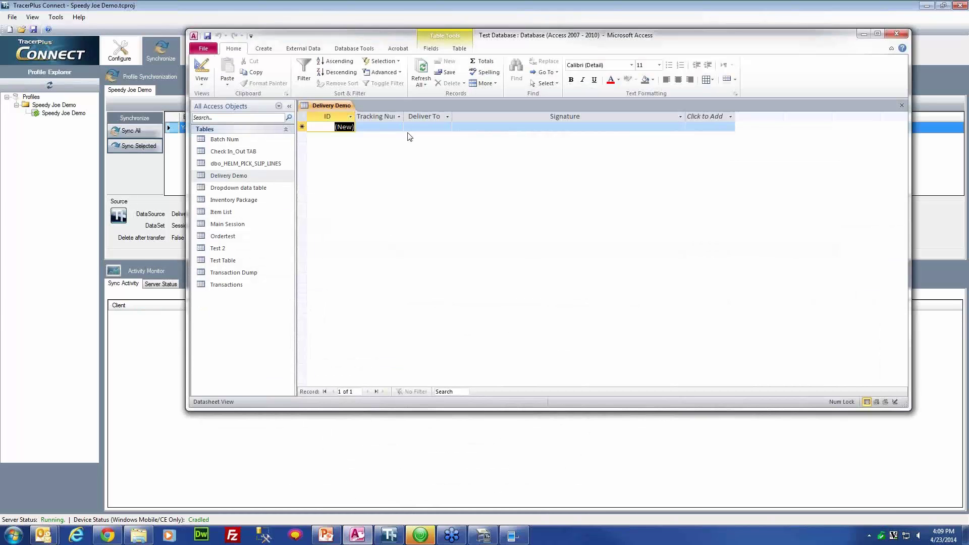
right_click(339, 106)
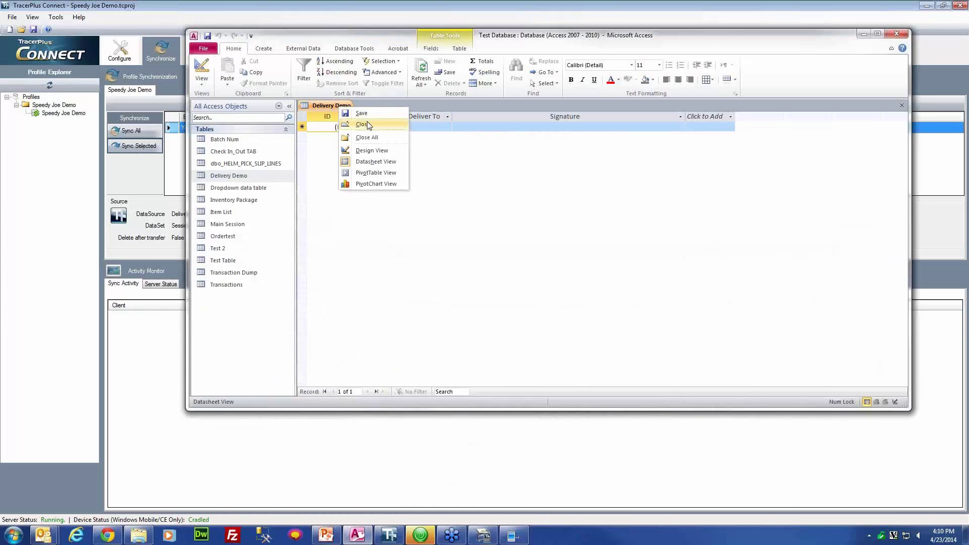
click(363, 124)
double_click(246, 179)
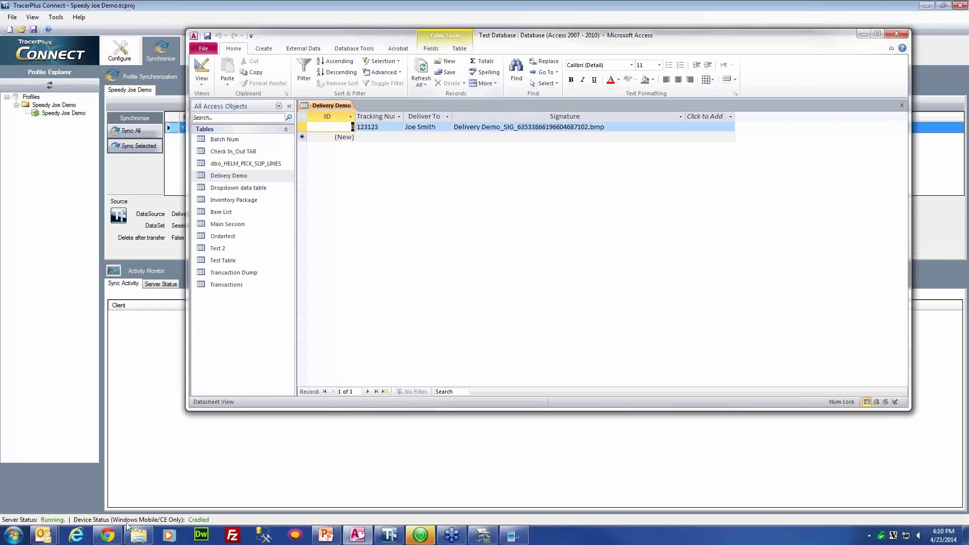
- Show the TracerPlus Connect 8 Bin folder holding the Delivery Demo_SIG image
click(137, 482)
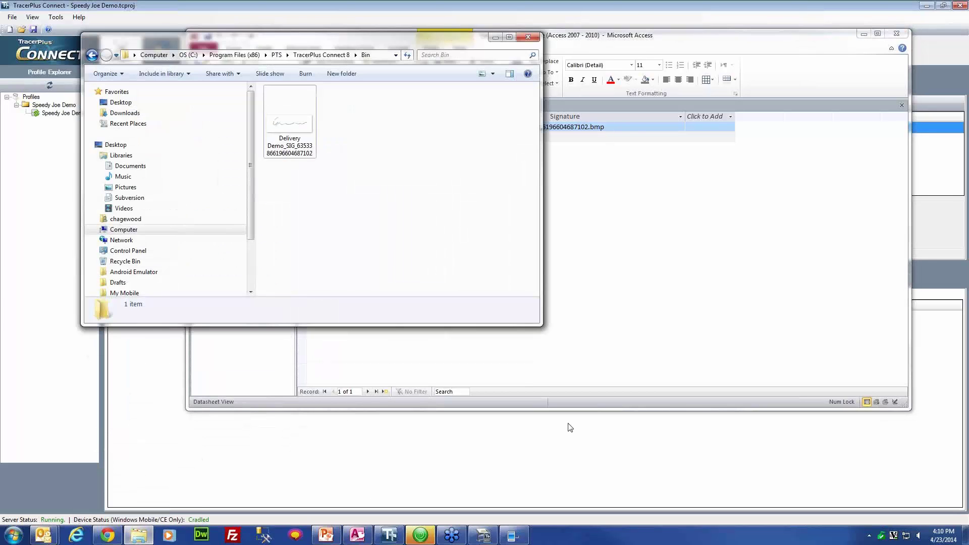